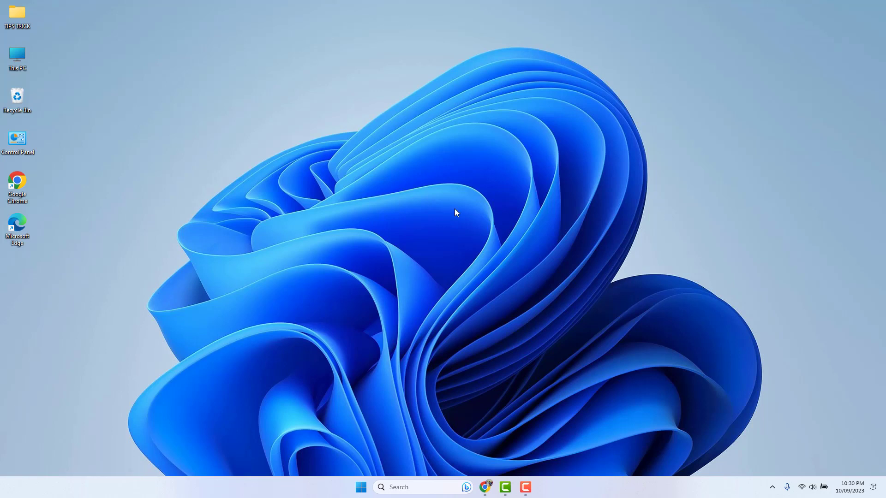
Bring up the PayPal account summary and go to the account profile settings.
{"action": "left_click", "coordinate": [485, 487]}
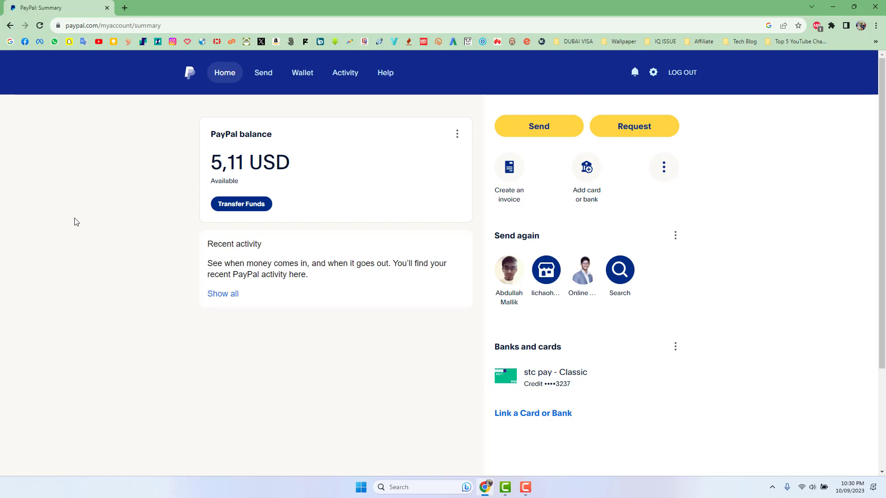
{"action": "left_click", "coordinate": [652, 72]}
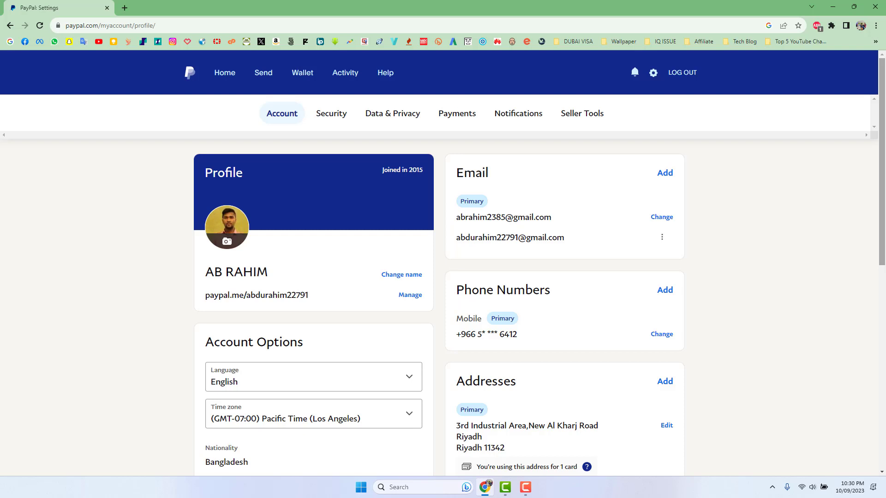
{"action": "scroll", "coordinate": [762, 260], "scroll_direction": "down", "scroll_amount": 3}
{"action": "scroll", "coordinate": [762, 261], "scroll_direction": "down", "scroll_amount": 3}
{"action": "scroll", "coordinate": [762, 261], "scroll_direction": "down", "scroll_amount": 3}
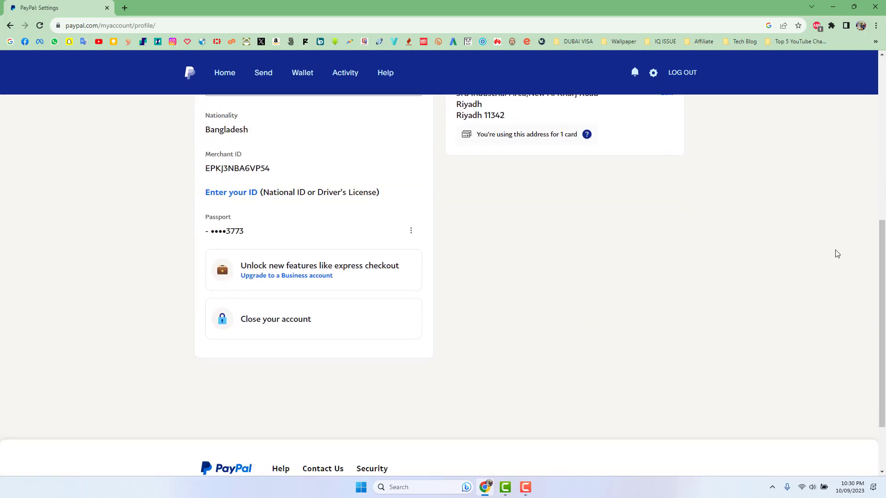
{"action": "left_click", "coordinate": [282, 328]}
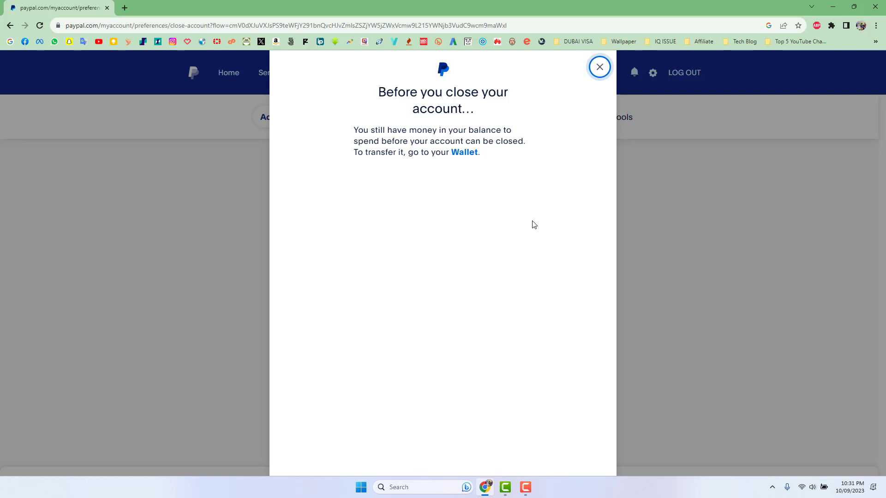
{"action": "left_click", "coordinate": [598, 66]}
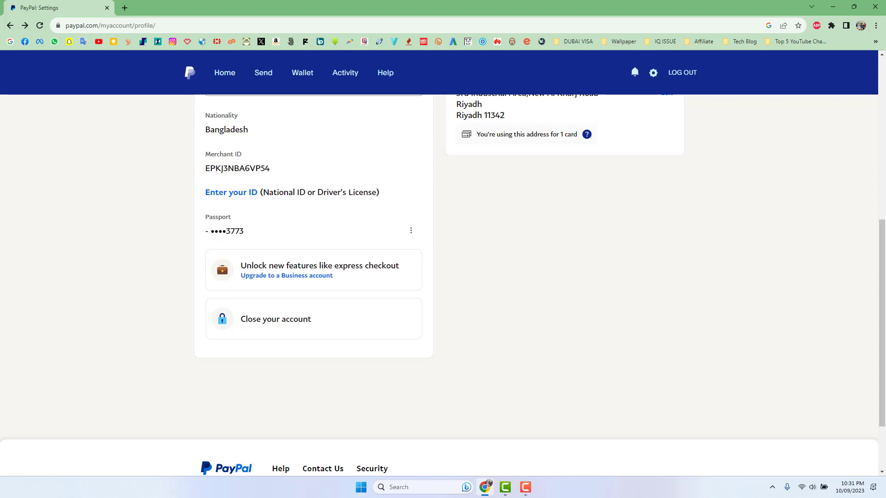
{"action": "scroll", "coordinate": [727, 203], "scroll_direction": "up", "scroll_amount": 5}
{"action": "scroll", "coordinate": [727, 202], "scroll_direction": "up", "scroll_amount": 5}
{"action": "scroll", "coordinate": [727, 203], "scroll_direction": "up", "scroll_amount": 1}
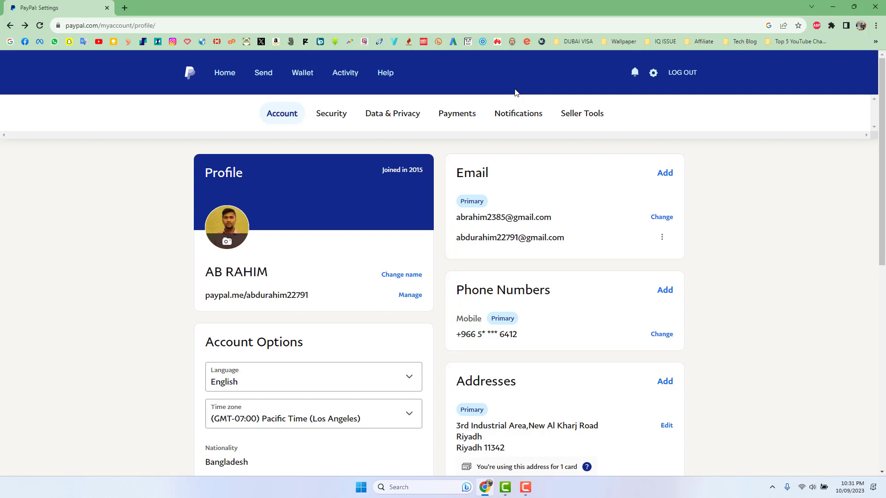
Show the World Singles, LLC subscription details from Payments' automatic payments list.
{"action": "left_click", "coordinate": [457, 113]}
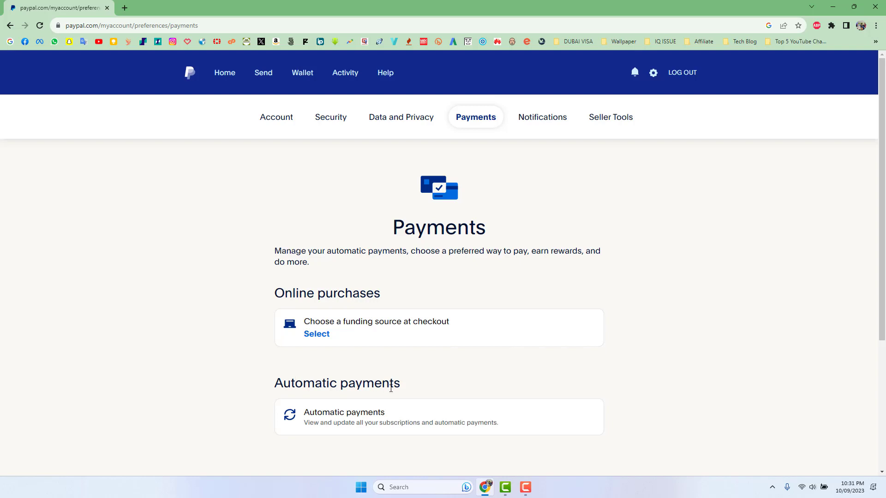
{"action": "left_click", "coordinate": [341, 430]}
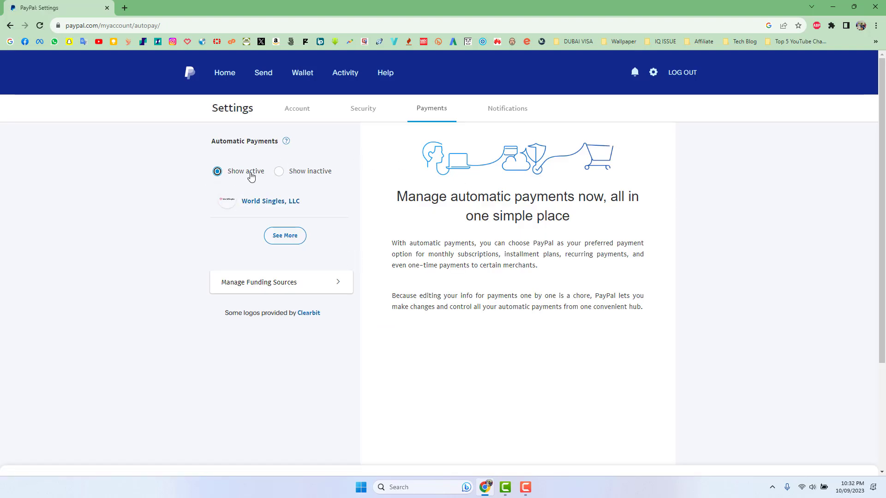
{"action": "left_click", "coordinate": [285, 236]}
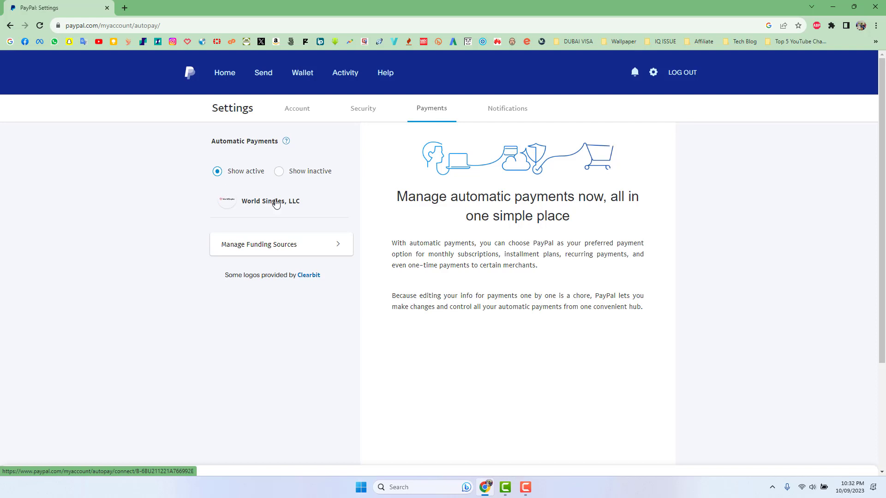
{"action": "left_click", "coordinate": [272, 204]}
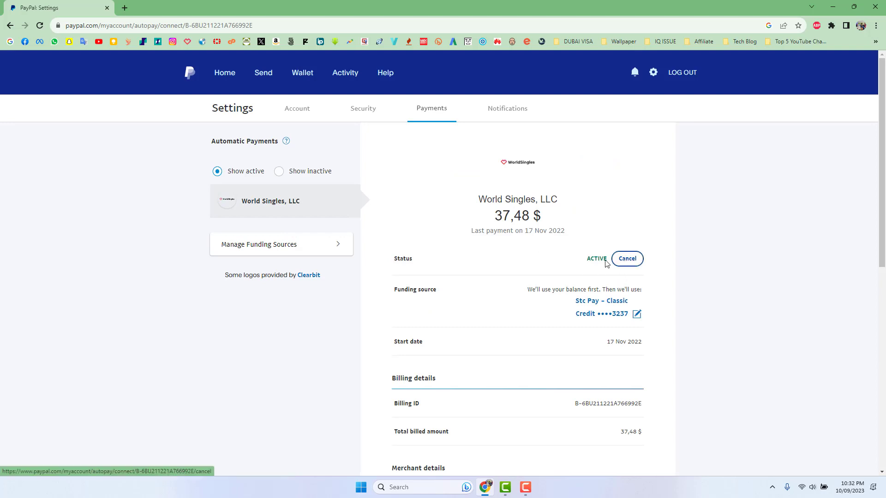
Cancel World Singles, LLC automatic payments and filter the list to show only active payments.
{"action": "left_click", "coordinate": [627, 258]}
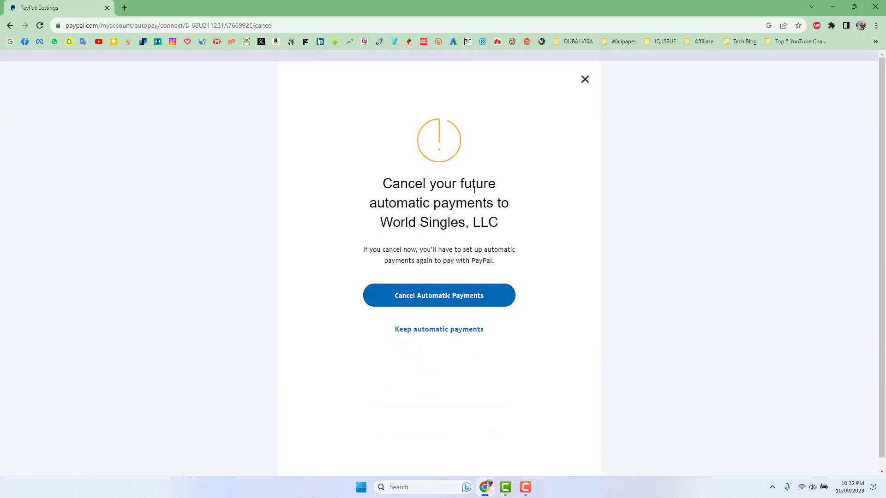
{"action": "left_click", "coordinate": [432, 303]}
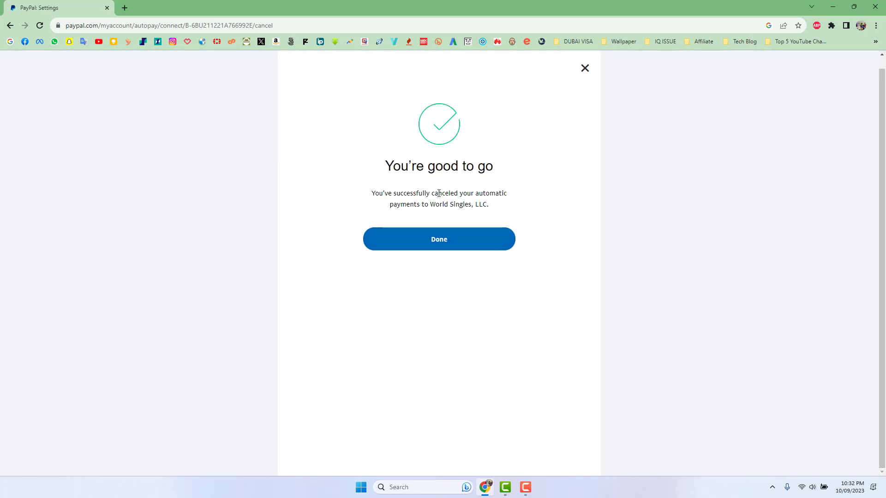
{"action": "left_click", "coordinate": [429, 238]}
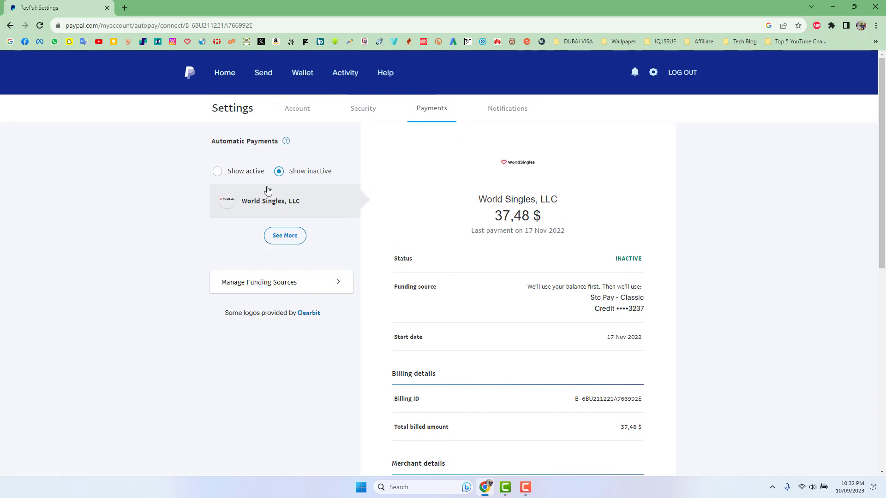
{"action": "left_click", "coordinate": [219, 171]}
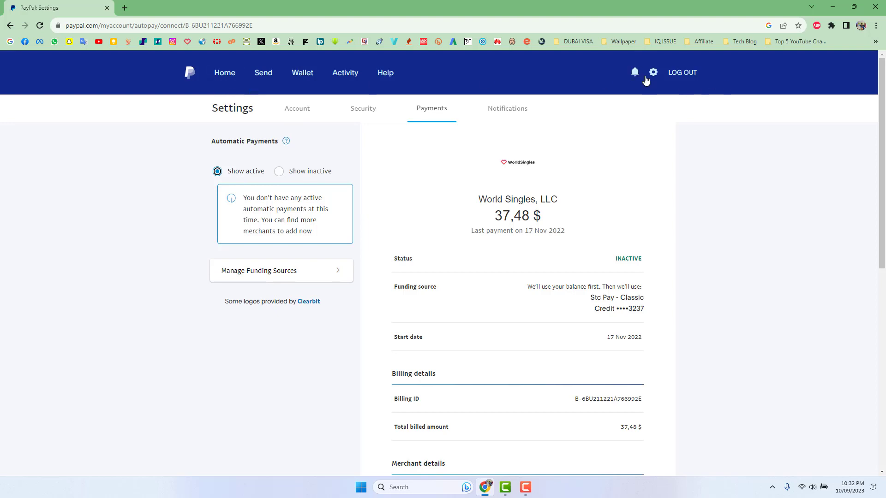
Return to the account summary, then start 'Close your account' again from profile settings.
{"action": "left_click", "coordinate": [191, 75]}
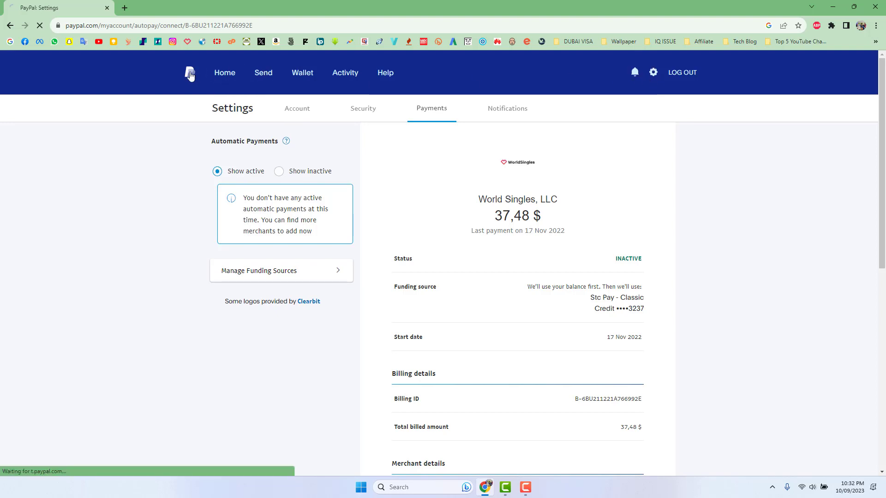
{"action": "left_click", "coordinate": [653, 73]}
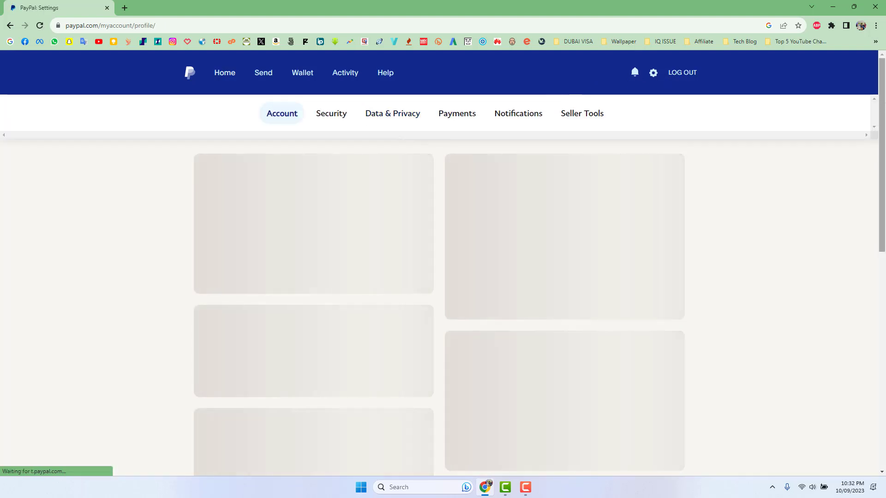
{"action": "scroll", "coordinate": [443, 277], "scroll_direction": "down", "scroll_amount": 10}
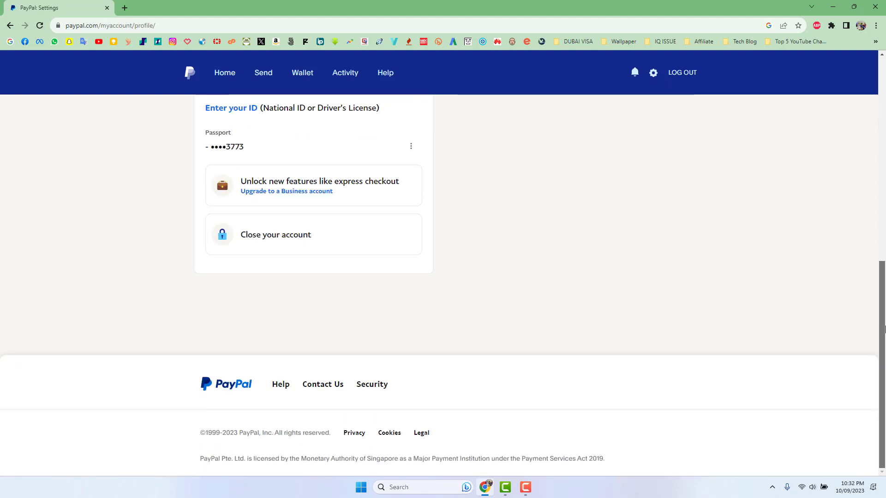
{"action": "left_click", "coordinate": [280, 237]}
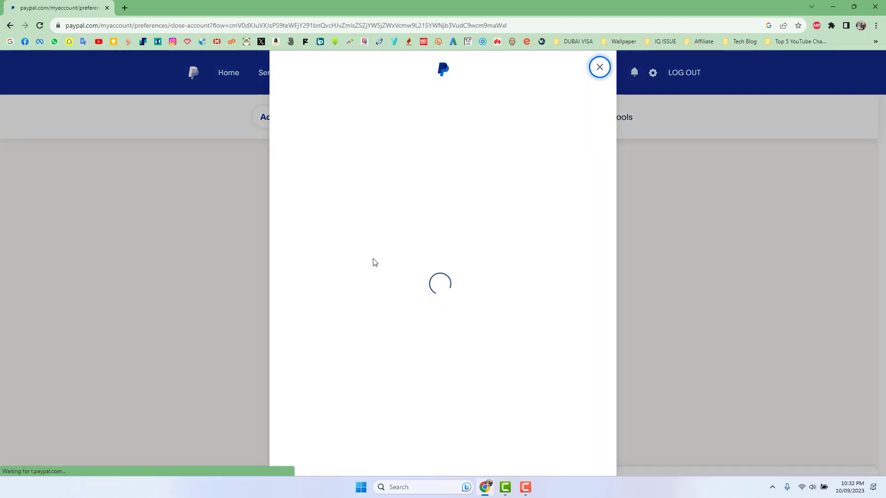